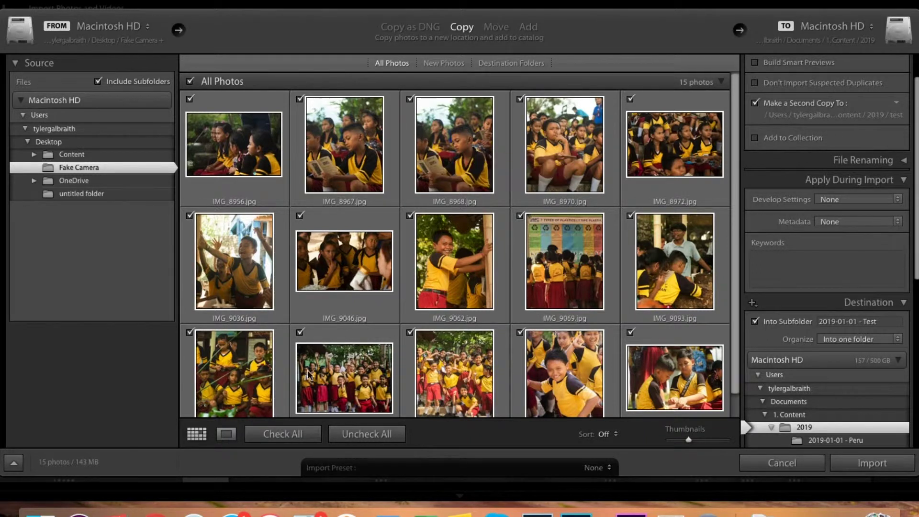
# Uncheck all the photos, then mark only IMG_8956.jpg through IMG_9154.jpg for import
pyautogui.moveTo(538, 276)
pyautogui.scroll(-2, 481, 268)
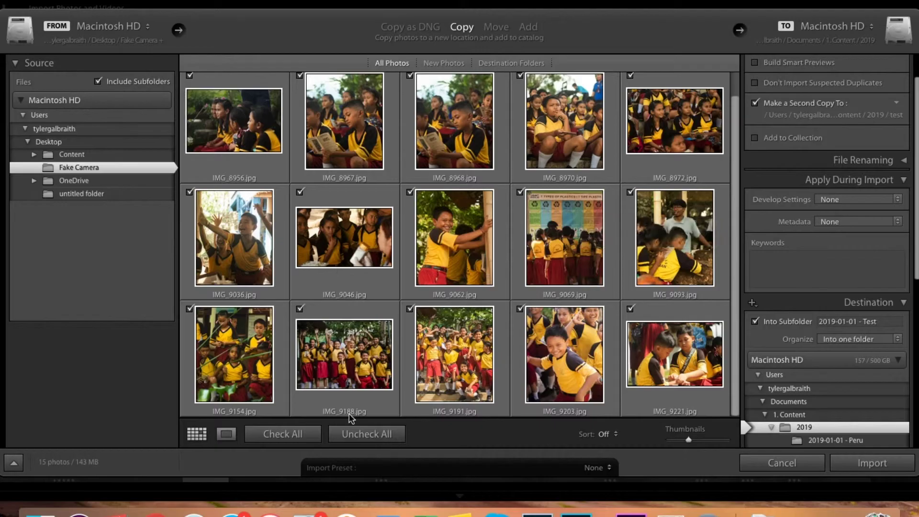
pyautogui.click(376, 438)
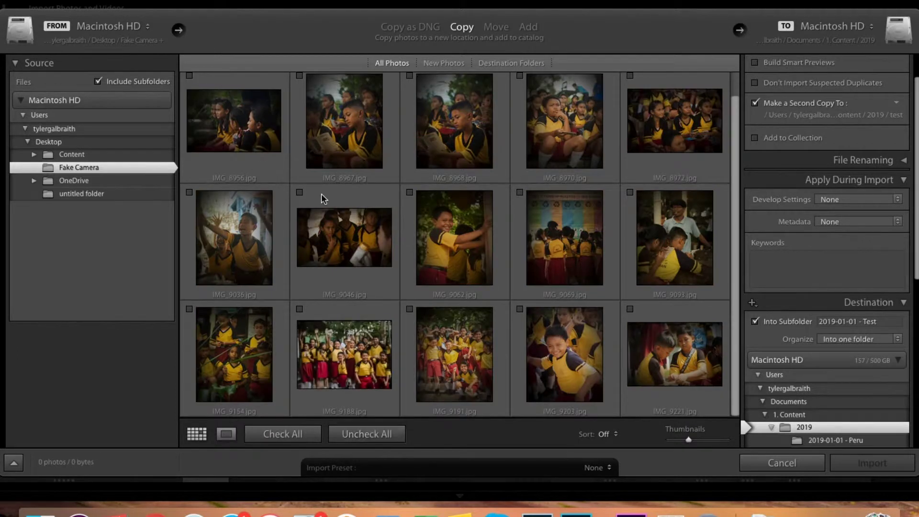
pyautogui.click(247, 106)
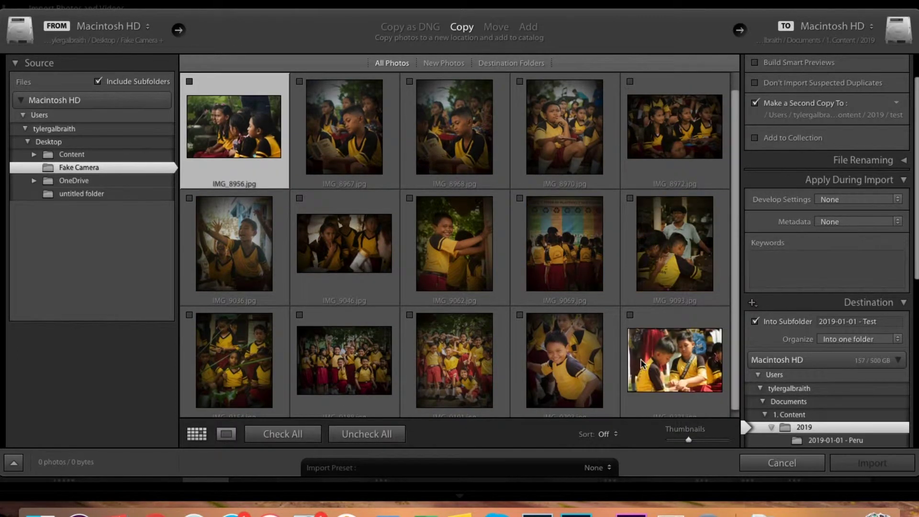
pyautogui.keyDown('shift'); pyautogui.click(234, 379); pyautogui.keyUp('shift')
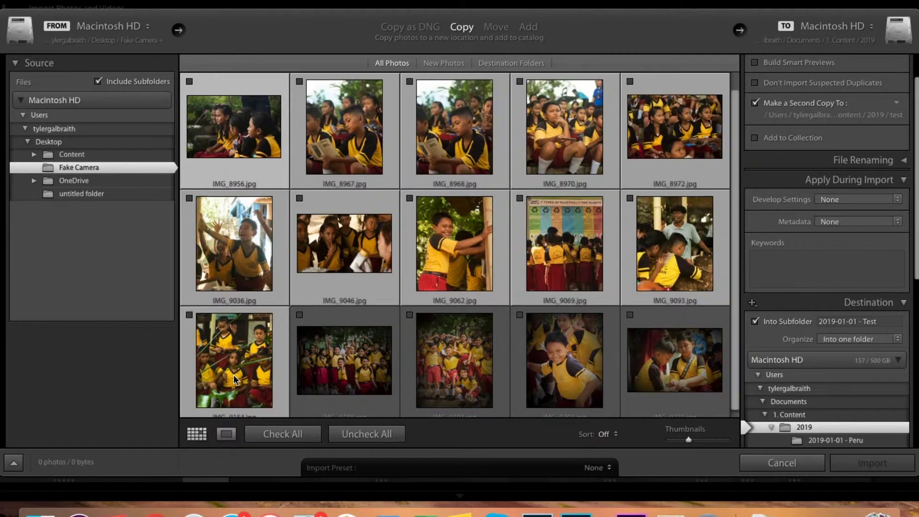
pyautogui.click(190, 316)
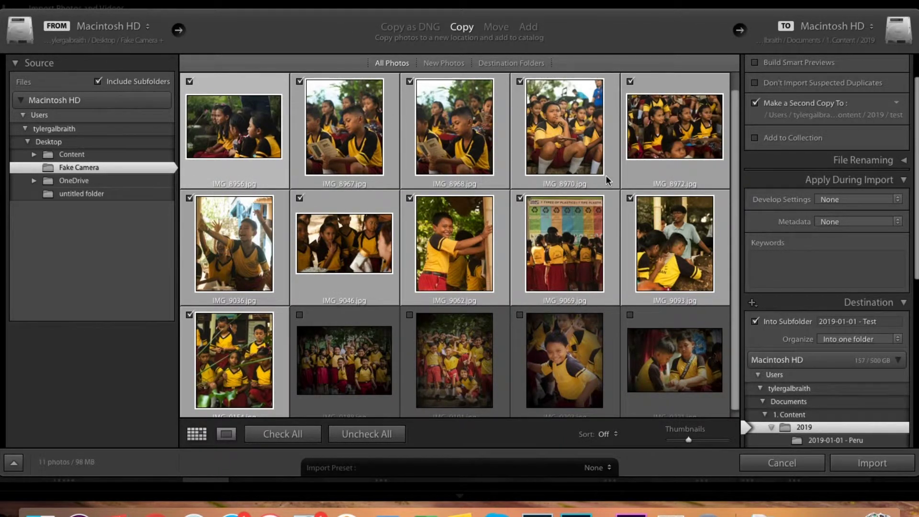
pyautogui.scroll(1, 703, 221)
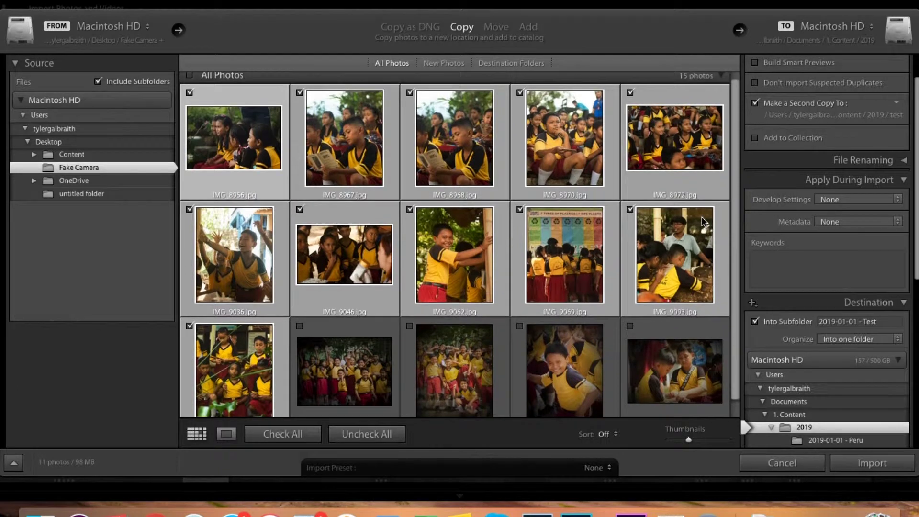
# Turn off making a second copy of the imported photos in the file handling options
pyautogui.scroll(3, 893, 129)
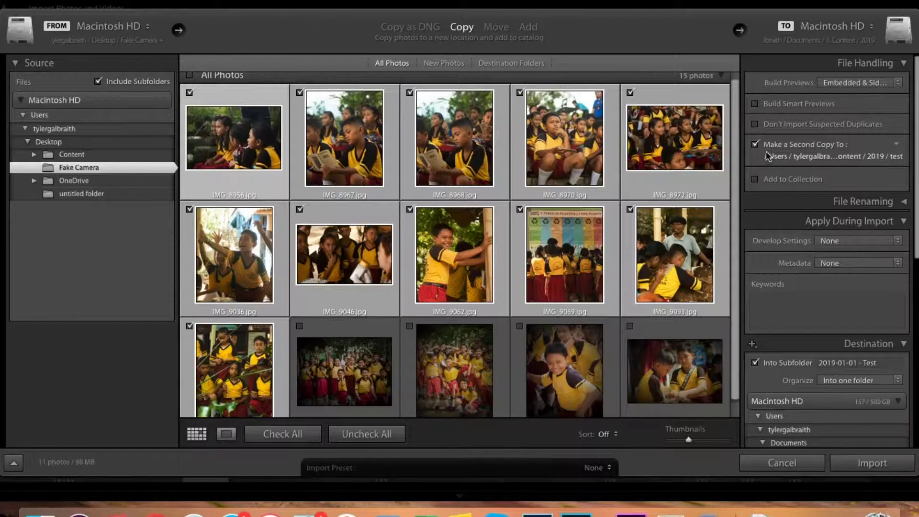
pyautogui.click(754, 144)
pyautogui.click(755, 143)
pyautogui.scroll(-1, 836, 156)
pyautogui.scroll(1, 836, 156)
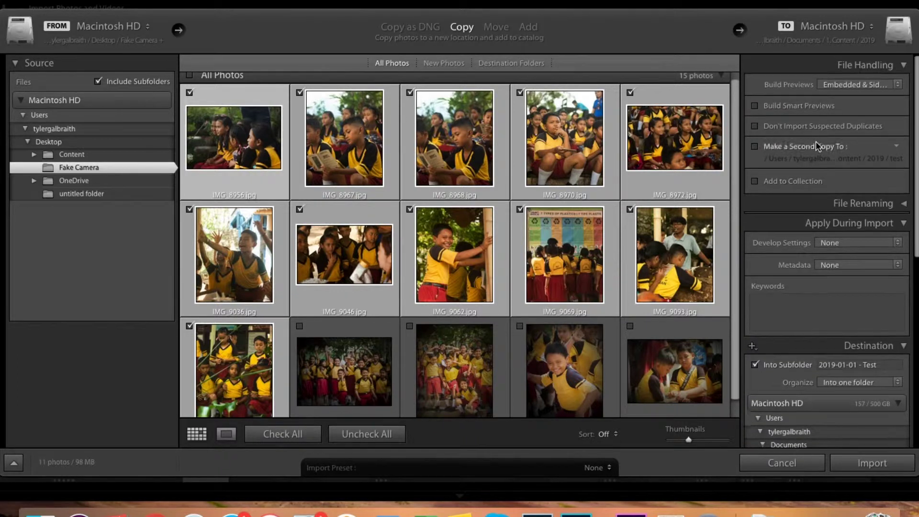
pyautogui.click(810, 202)
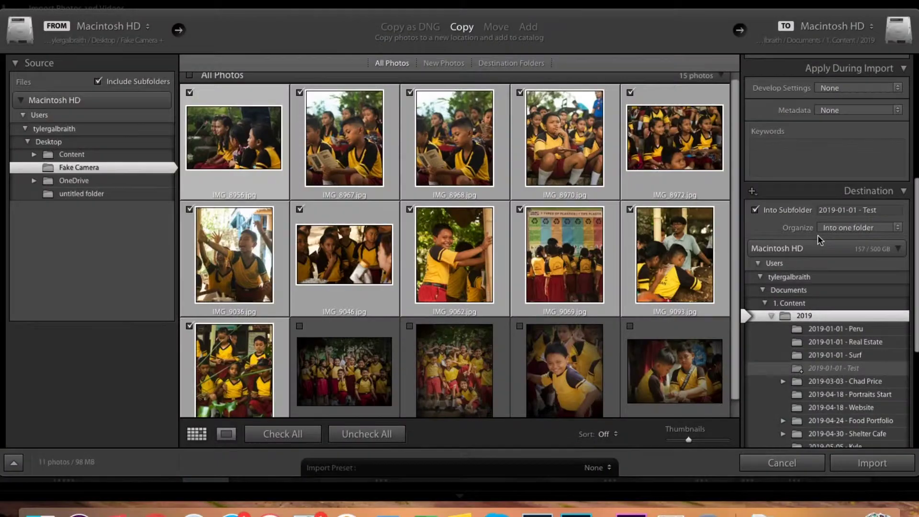
# Choose the 2019 folder inside 1. Content as the destination for the imported photos
pyautogui.scroll(-2, 816, 240)
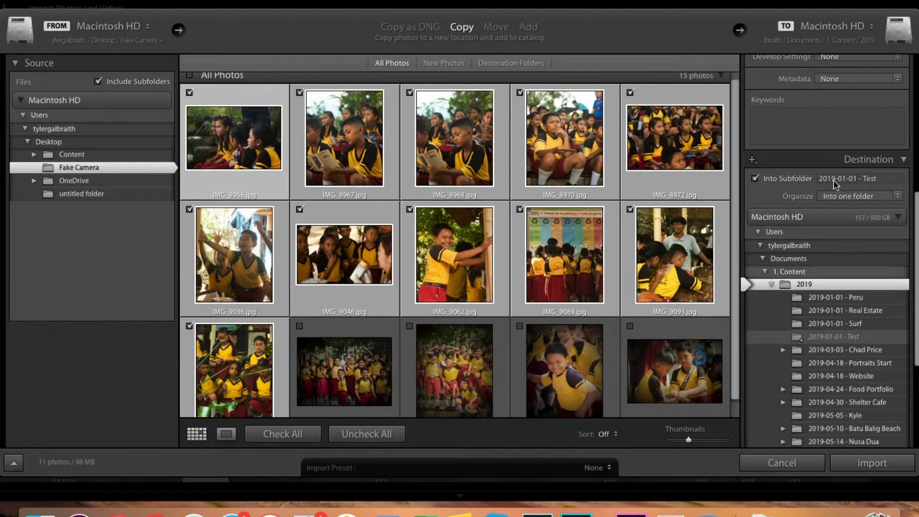
pyautogui.scroll(-5, 842, 257)
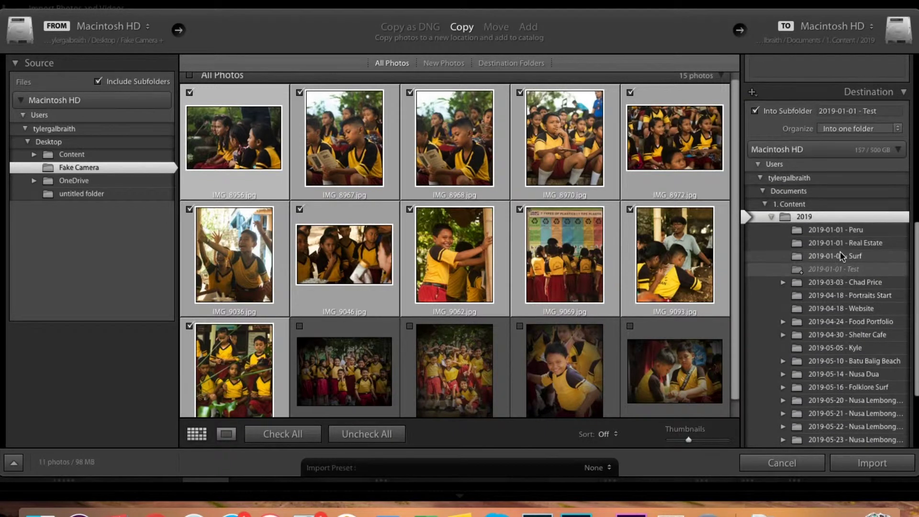
pyautogui.scroll(2, 842, 257)
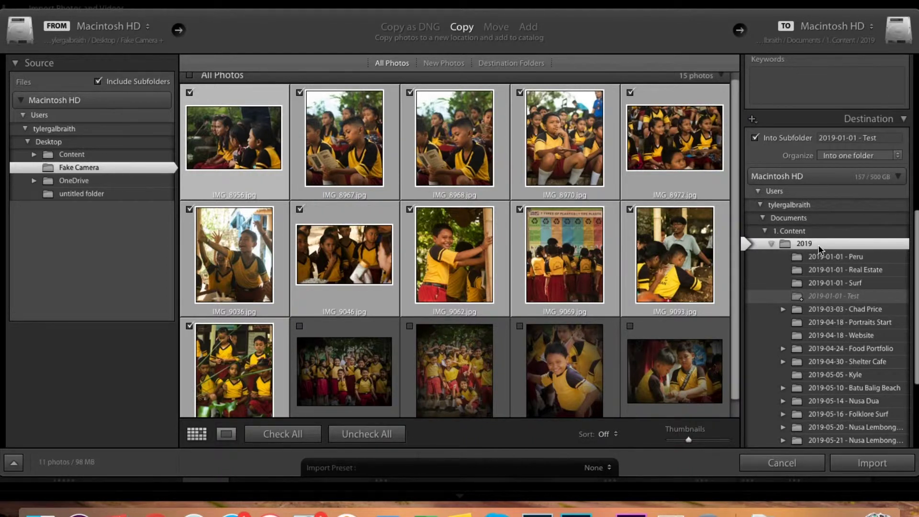
pyautogui.scroll(-3, 820, 249)
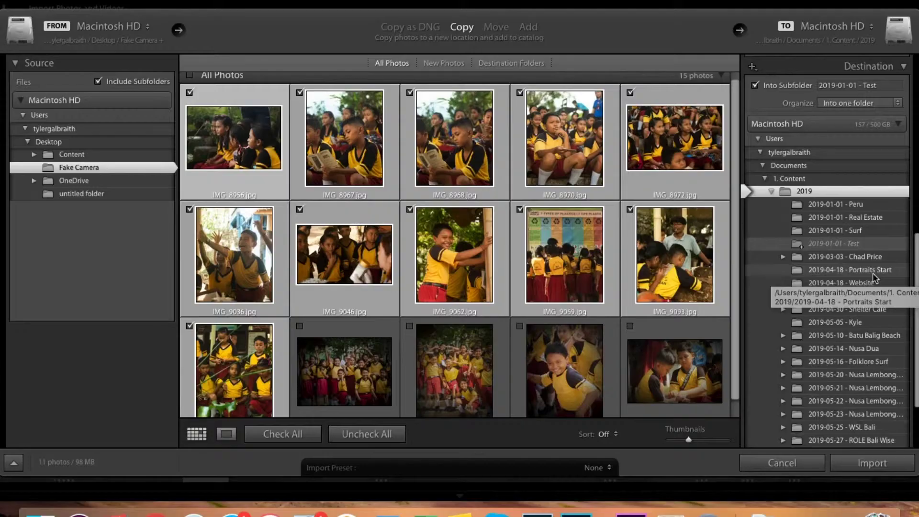
pyautogui.click(809, 213)
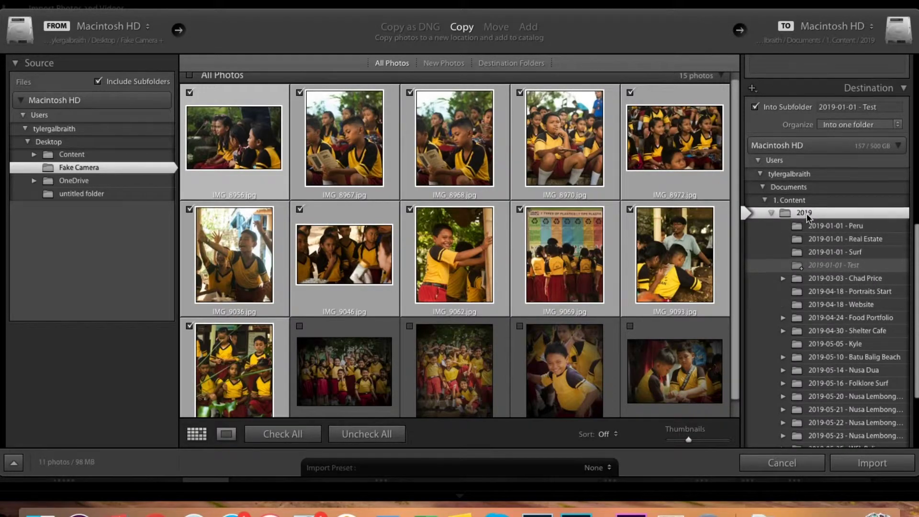
pyautogui.scroll(2, 808, 217)
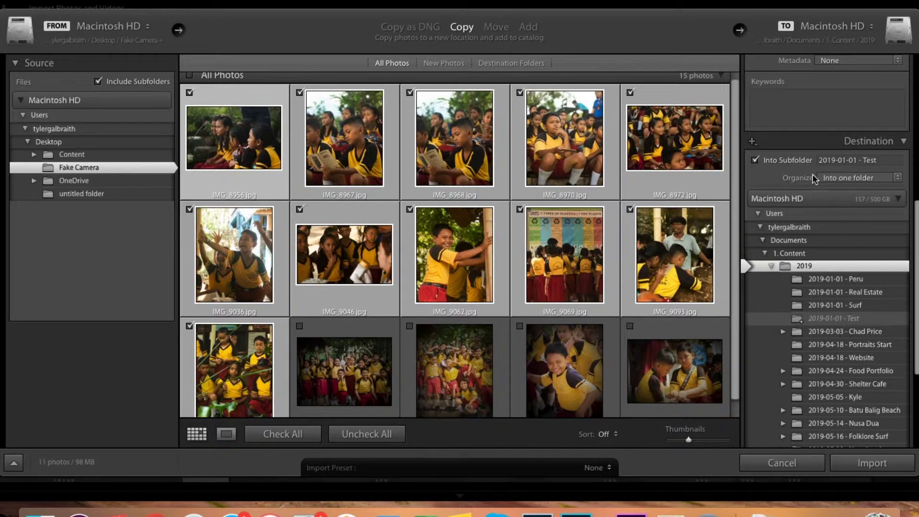
# Name the destination subfolder "2019-06-10 - YouTube Tutorial"
pyautogui.click(856, 160)
pyautogui.click(884, 161)
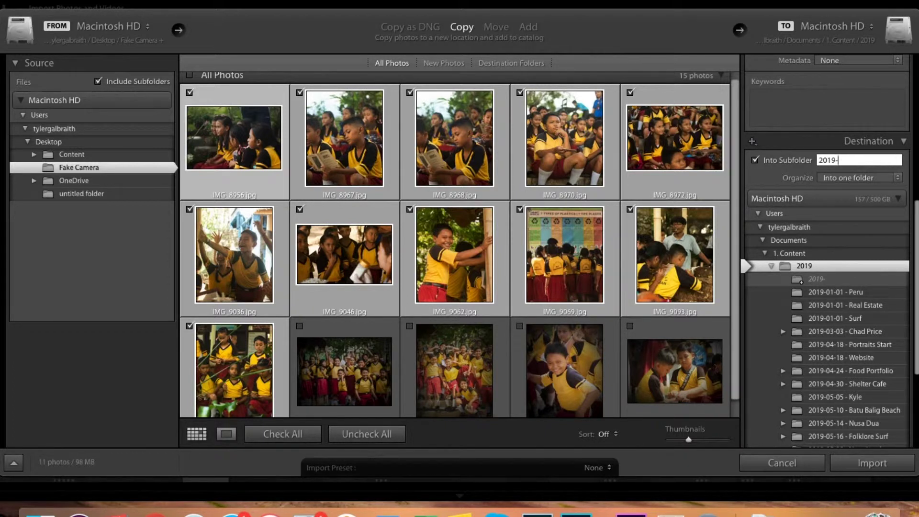
pyautogui.write('-10 - You')
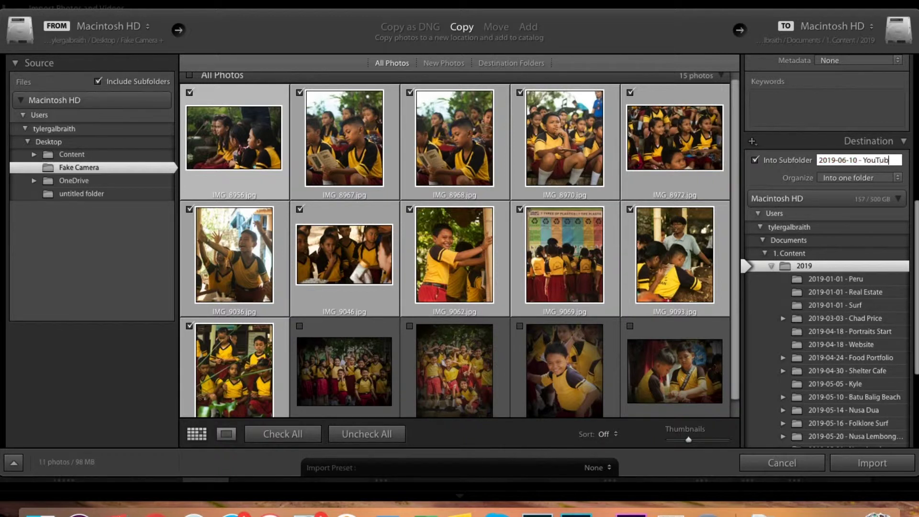
pyautogui.write('Tutorial')
pyautogui.press('super+z')
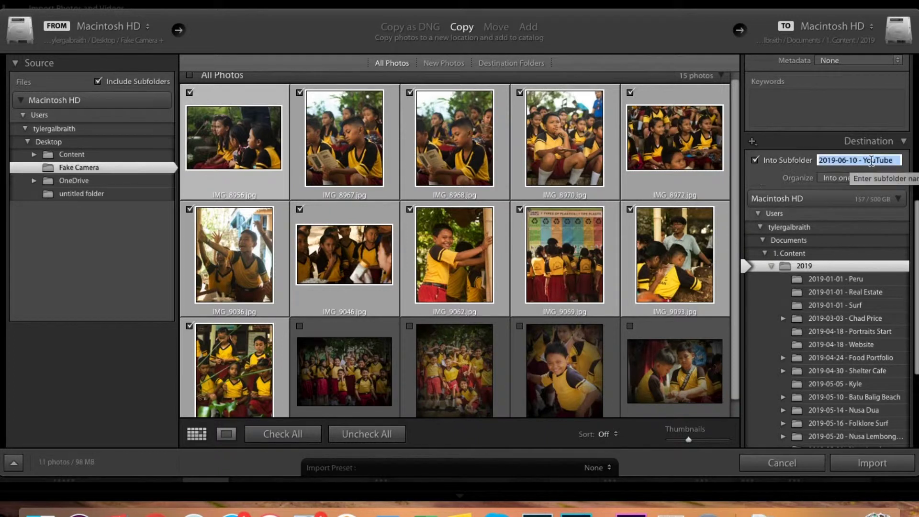
pyautogui.scroll(1, 849, 193)
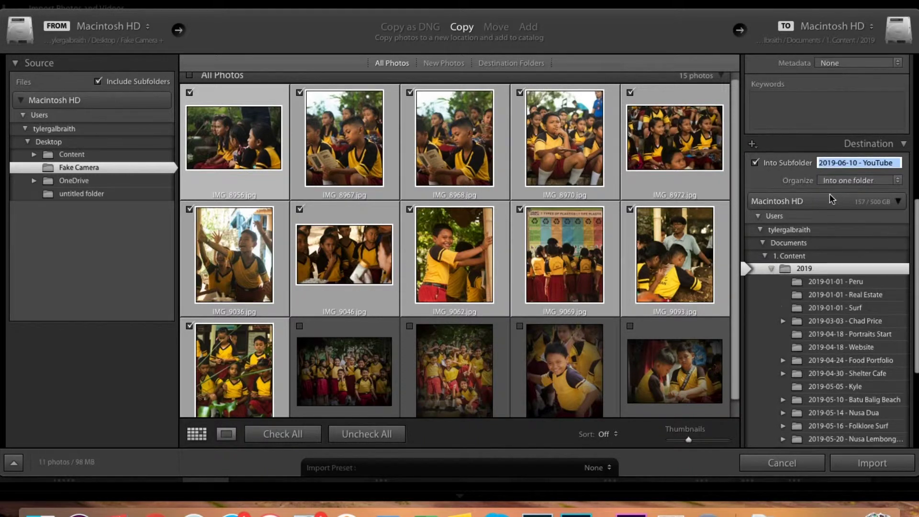
# Organize the checked photos into one folder and import them into the catalog
pyautogui.click(891, 186)
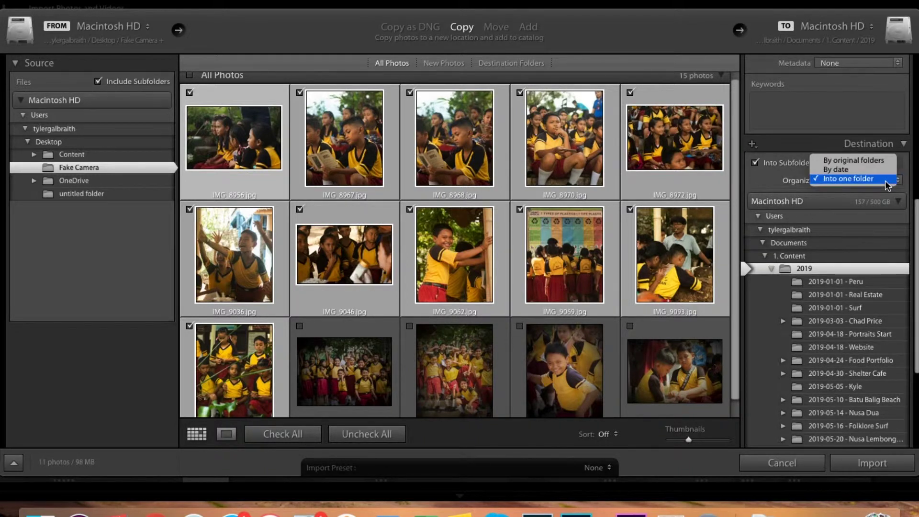
pyautogui.click(875, 182)
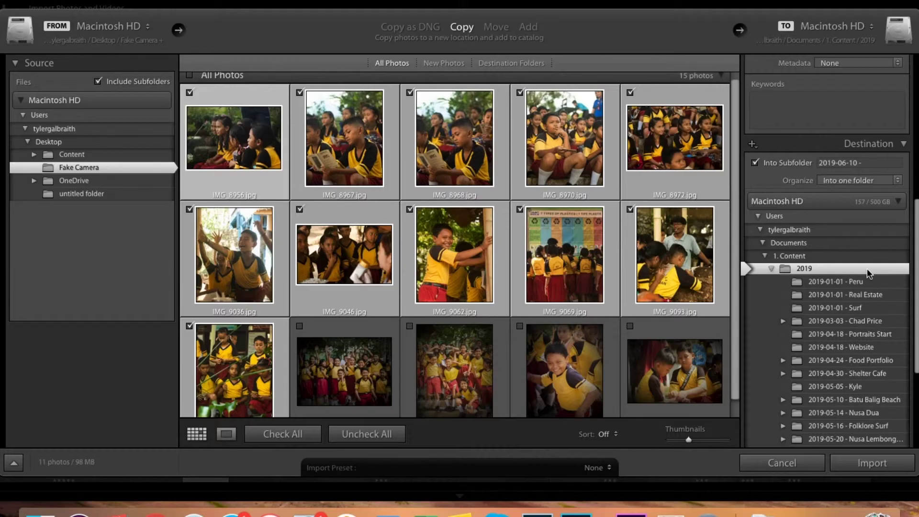
pyautogui.scroll(-6, 866, 270)
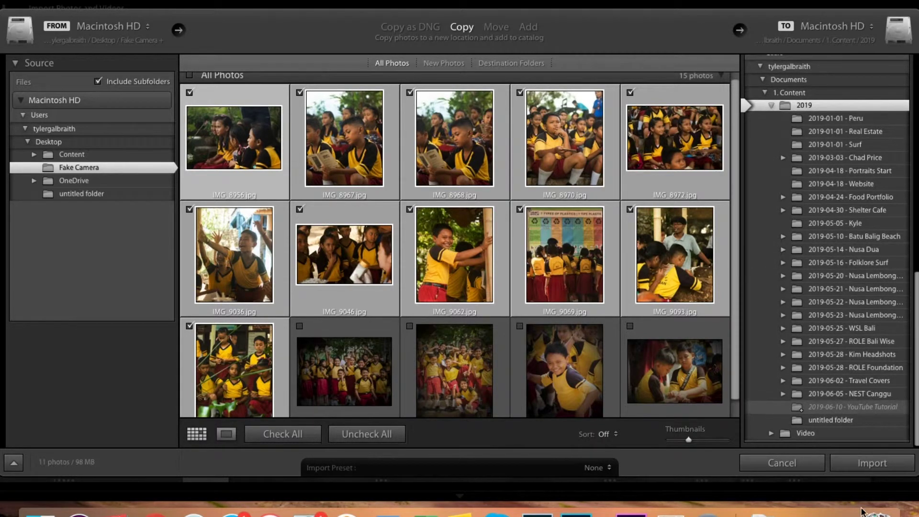
pyautogui.click(871, 462)
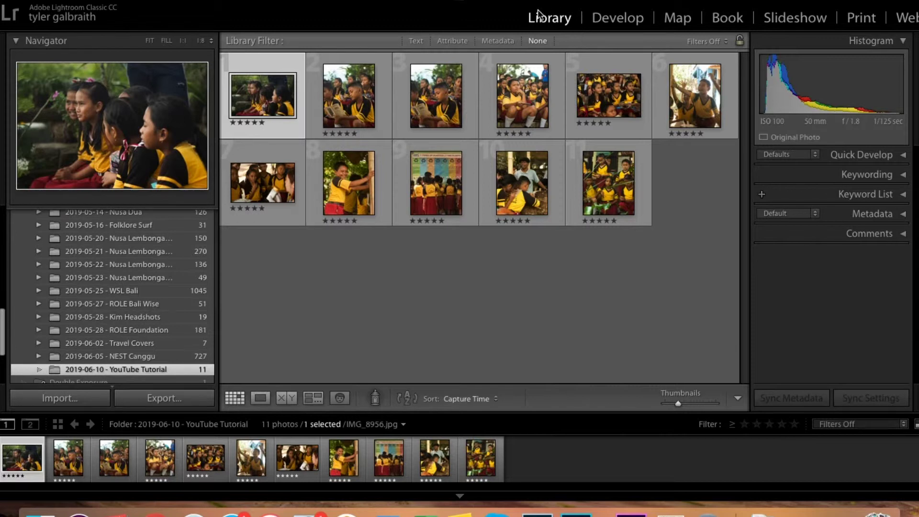
# Look over the Tone and Presence adjustments for IMG_8956.jpg in the Develop module and return to the Library
pyautogui.click(617, 23)
pyautogui.scroll(-3, 813, 310)
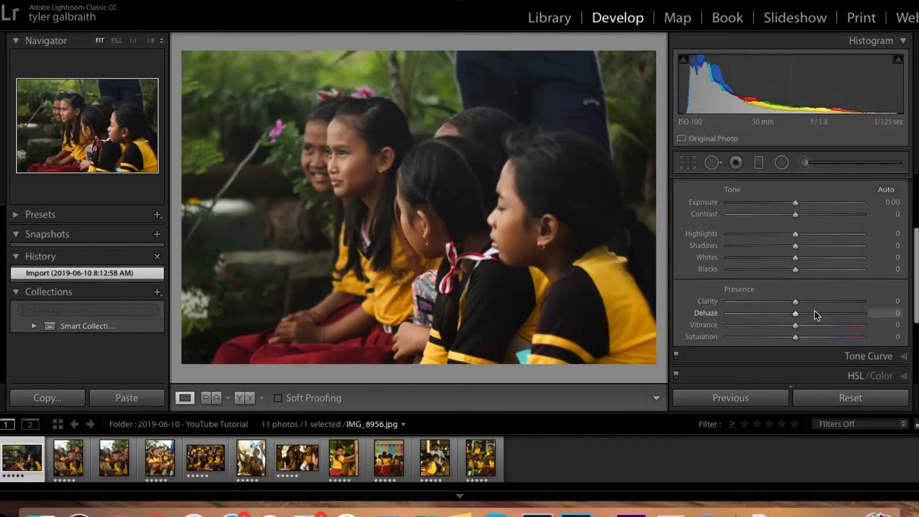
pyautogui.click(548, 16)
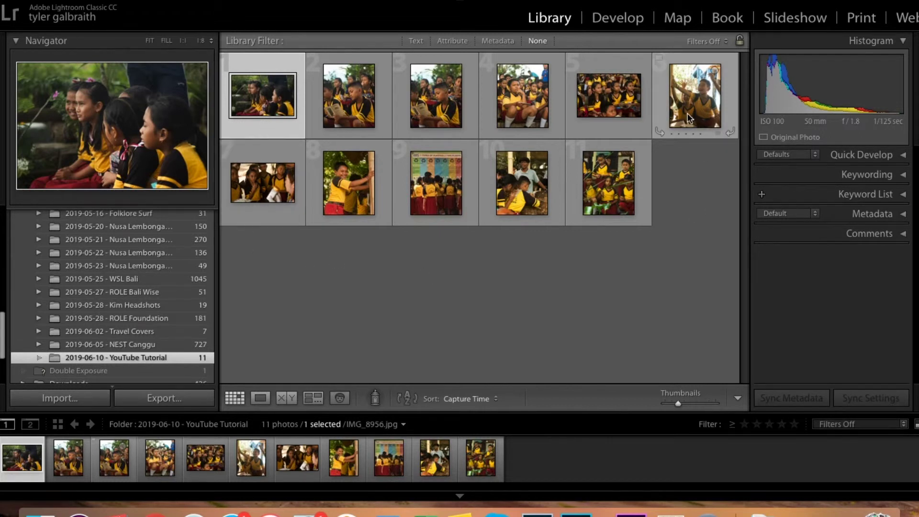
# View the imported photos one at a time in Loupe view, starting from IMG_8956.jpg and advancing two photos
pyautogui.click(260, 398)
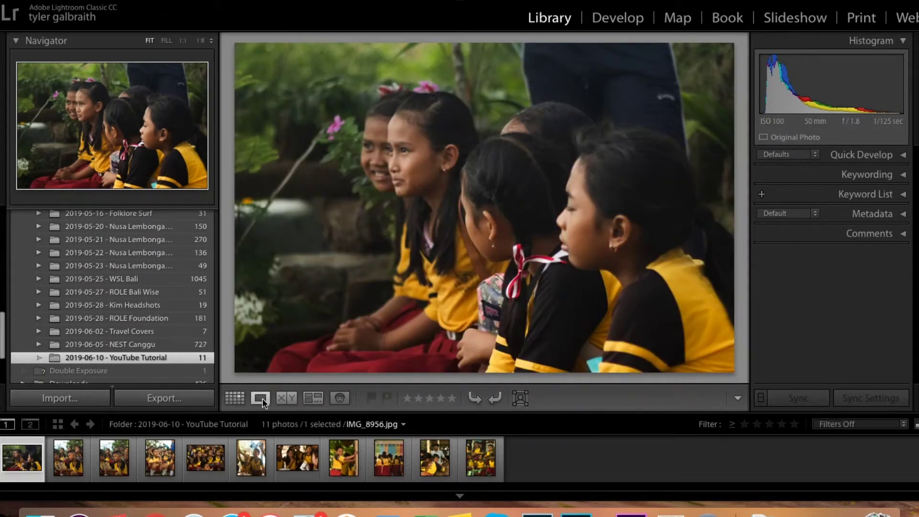
pyautogui.press('Right')
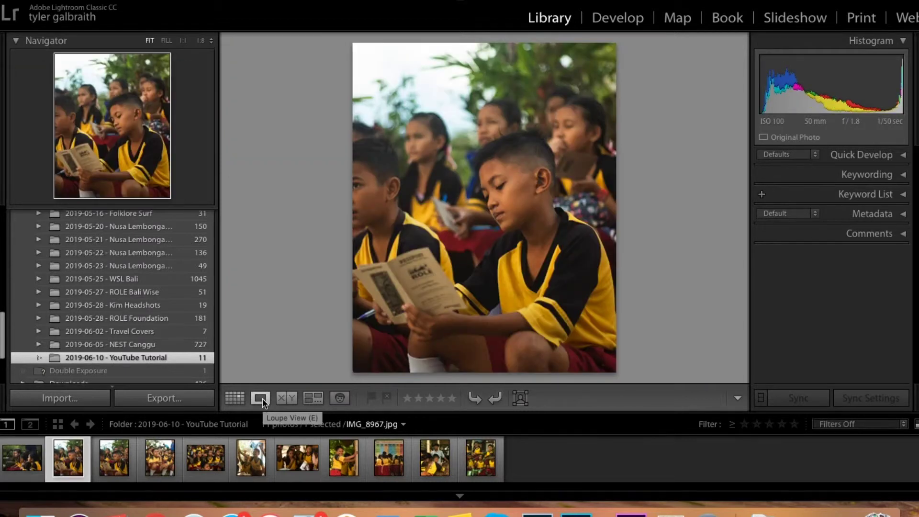
pyautogui.press('Right')
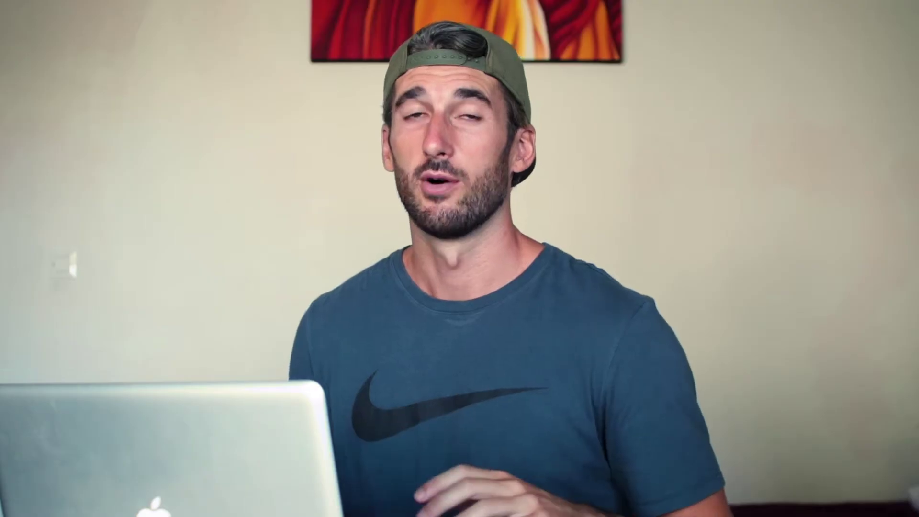